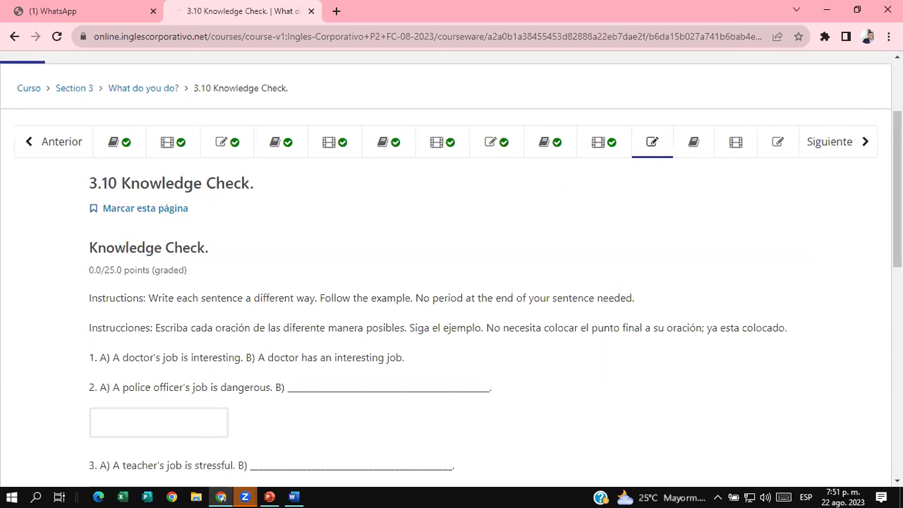
# Read the Knowledge Check exercise and highlight its full English instruction sentence
pyautogui.scroll(-1, 451, 268)
pyautogui.scroll(-1, 451, 275)
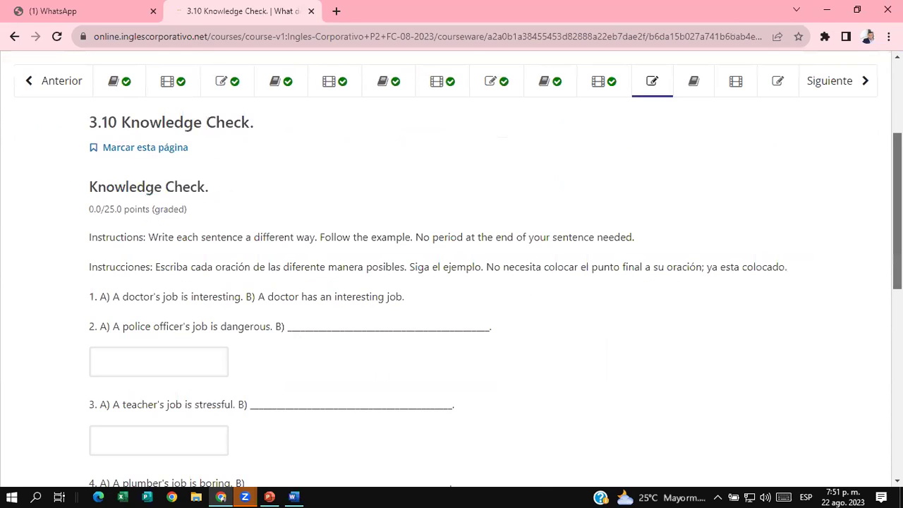
pyautogui.scroll(-1, 458, 272)
pyautogui.scroll(-1, 452, 272)
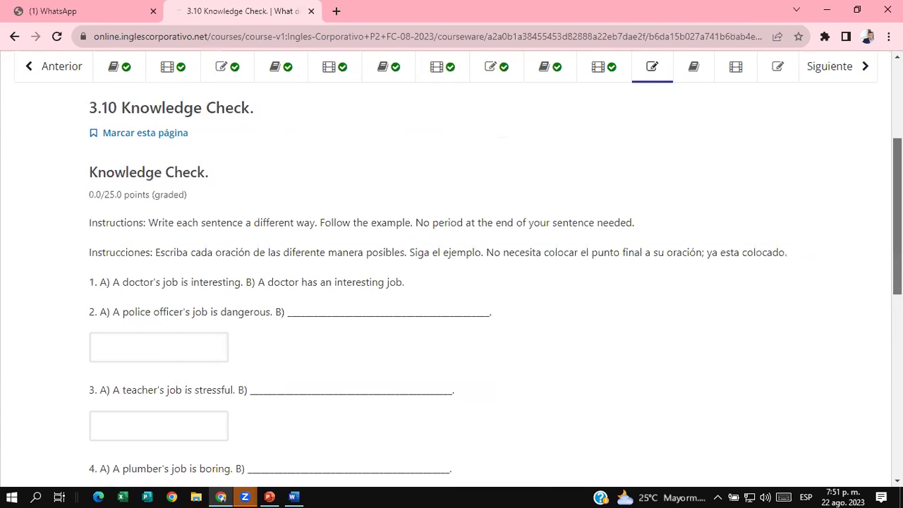
pyautogui.scroll(-1, 452, 275)
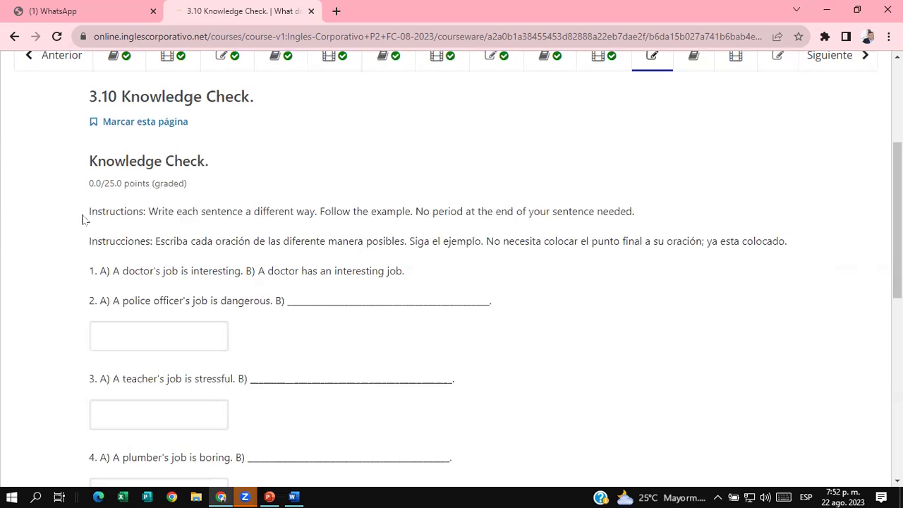
pyautogui.keyDown('shift'); pyautogui.click(268, 226); pyautogui.keyUp('shift')
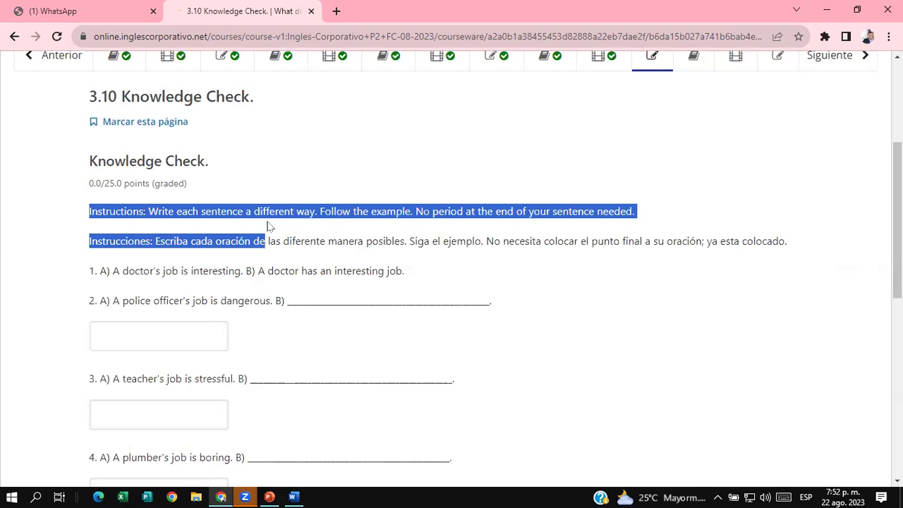
pyautogui.keyDown('shift'); pyautogui.click(255, 215); pyautogui.keyUp('shift')
pyautogui.keyDown('shift'); pyautogui.click(315, 211); pyautogui.keyUp('shift')
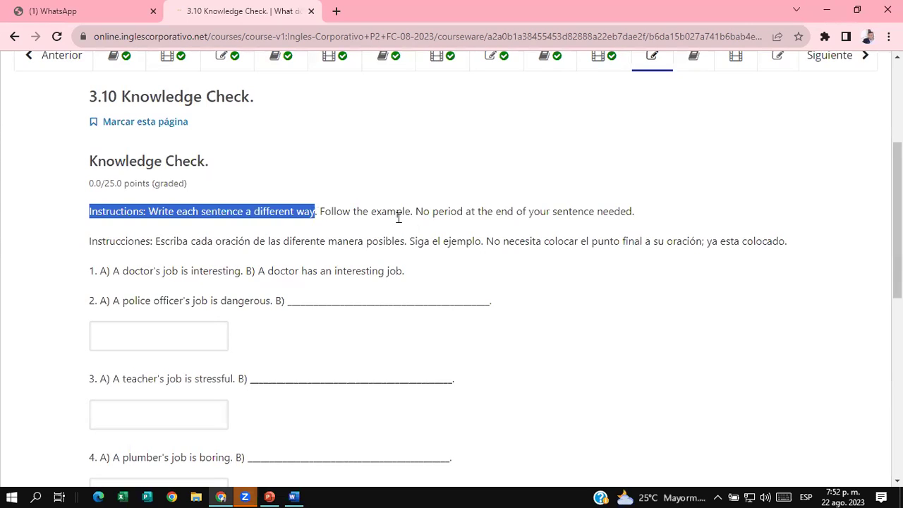
pyautogui.keyDown('shift'); pyautogui.click(423, 215); pyautogui.keyUp('shift')
pyautogui.keyDown('shift'); pyautogui.click(531, 215); pyautogui.keyUp('shift')
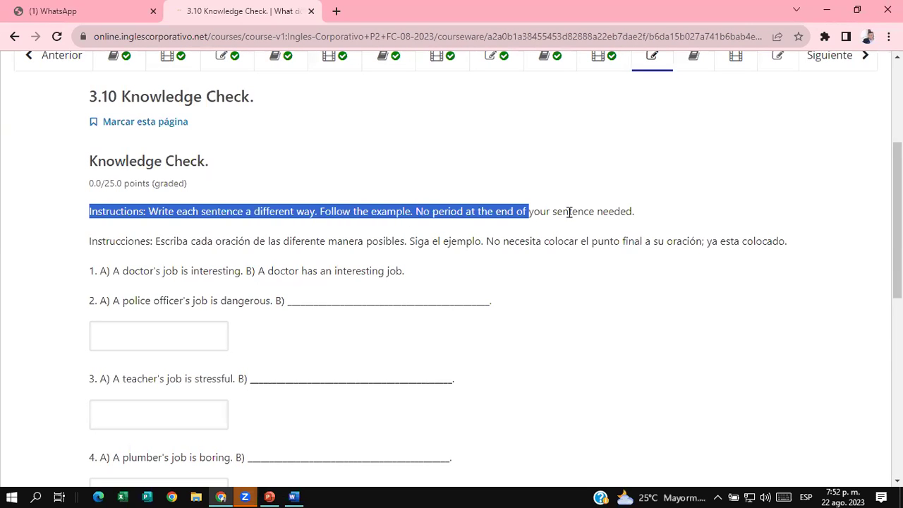
pyautogui.keyDown('shift'); pyautogui.click(635, 213); pyautogui.keyUp('shift')
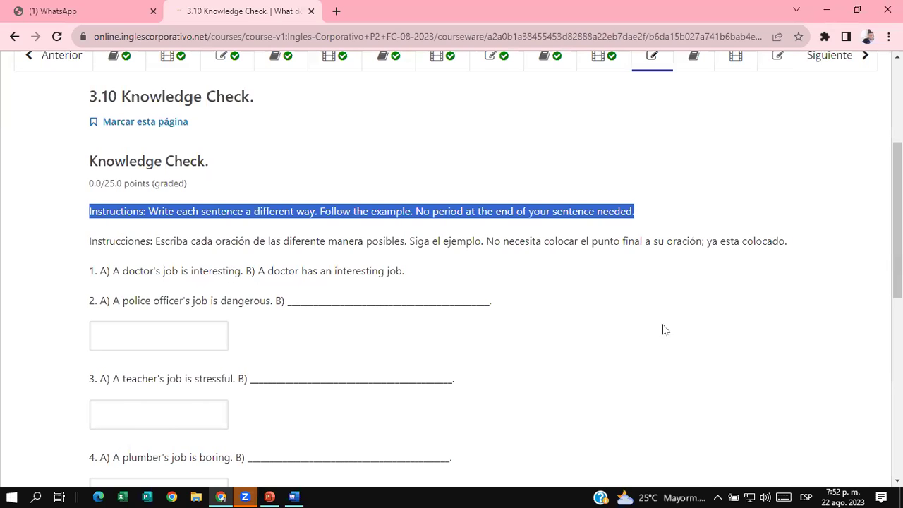
# Answer item 2 about the police officer with "A police officer has a dangerous job"
pyautogui.scroll(-2, 494, 268)
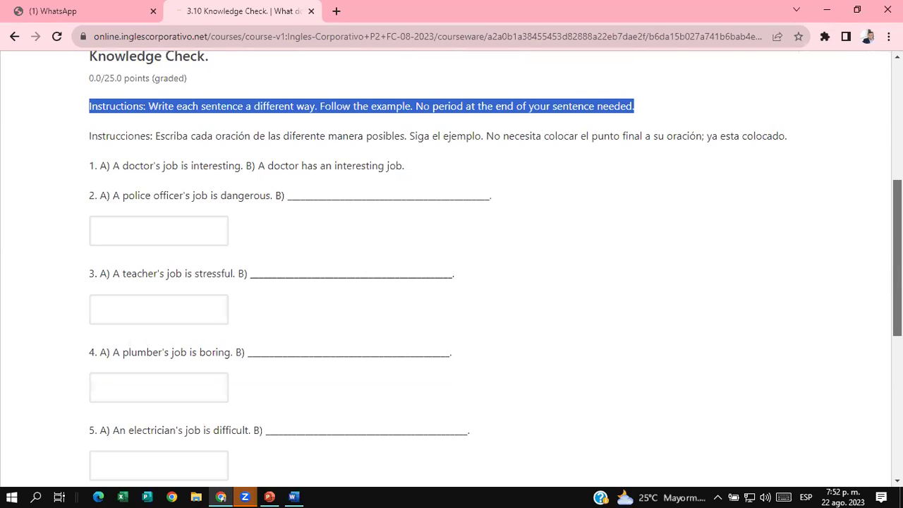
pyautogui.click(155, 229)
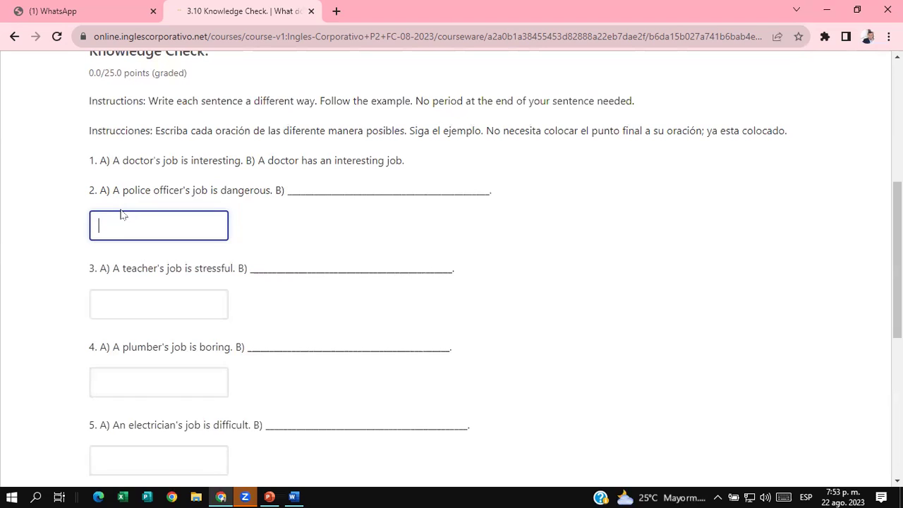
pyautogui.write('A police of')
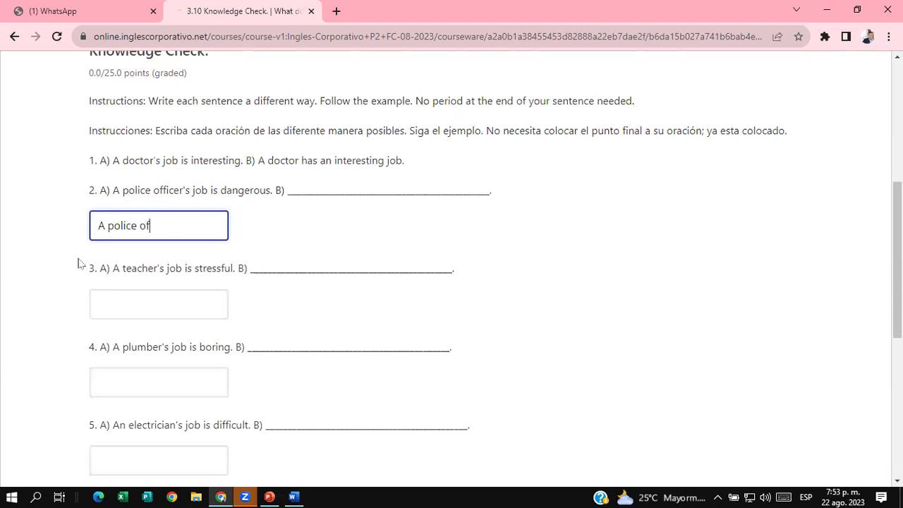
pyautogui.write('ficer has a dan')
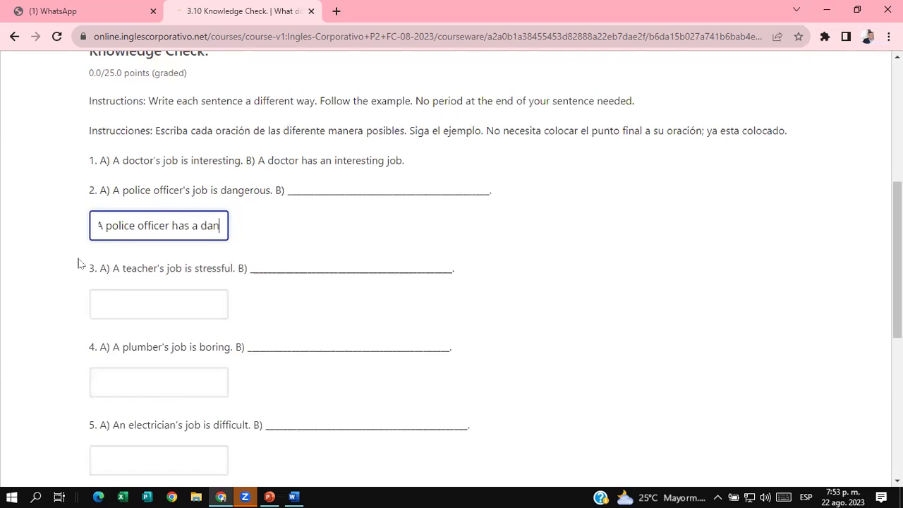
pyautogui.write('gerou')
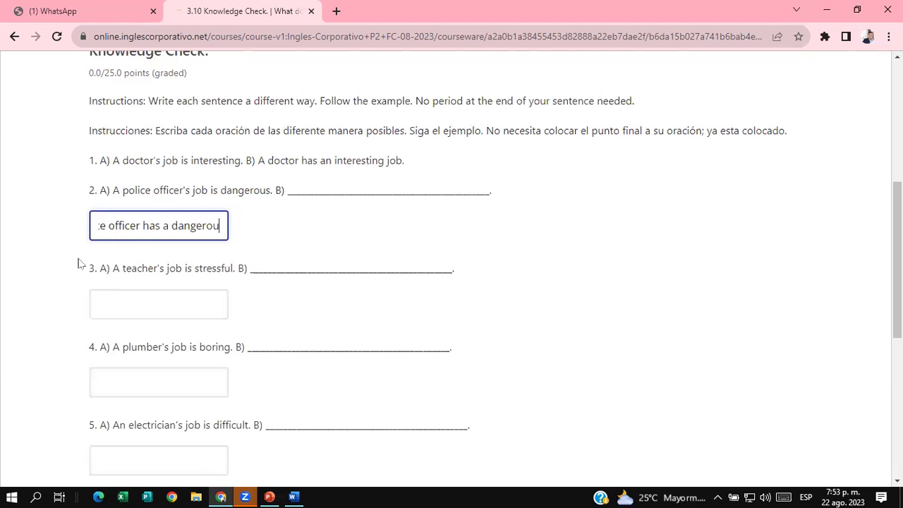
pyautogui.write('s j')
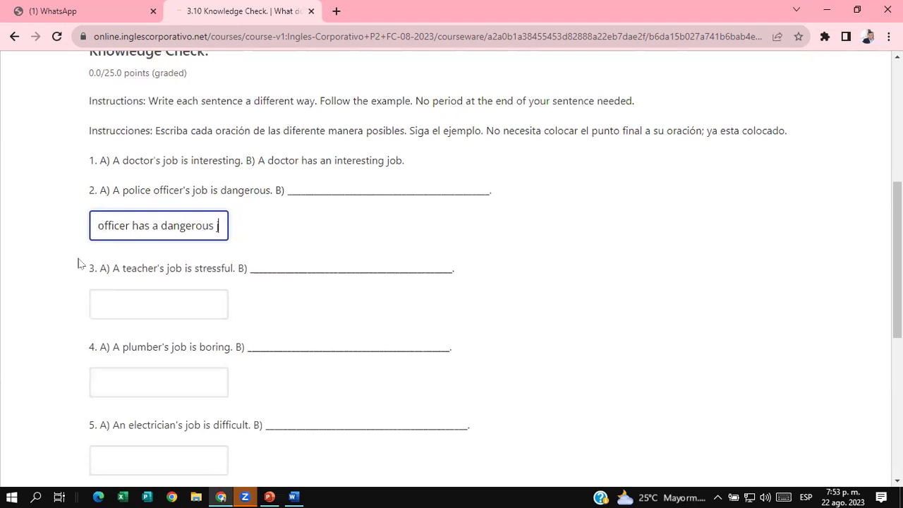
pyautogui.write('ob')
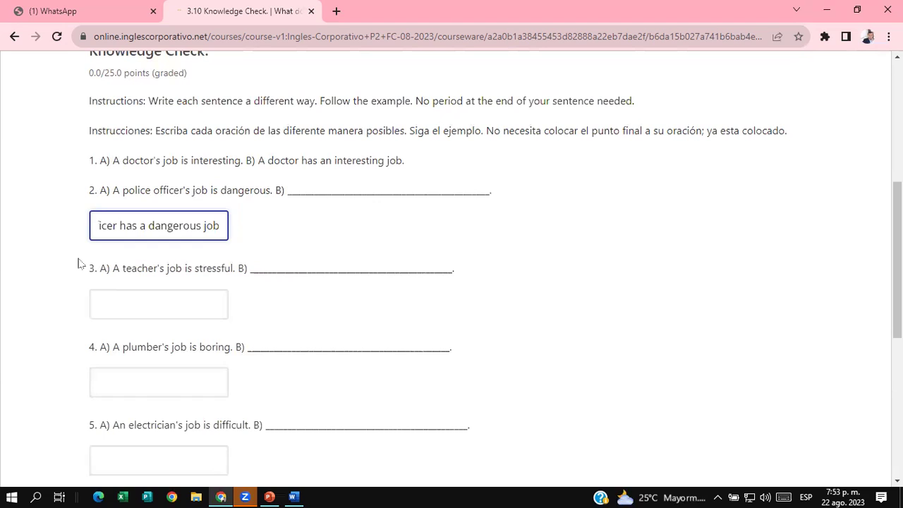
# Answer item 3 about the teacher with "A teacher has a stressful job"
pyautogui.click(149, 301)
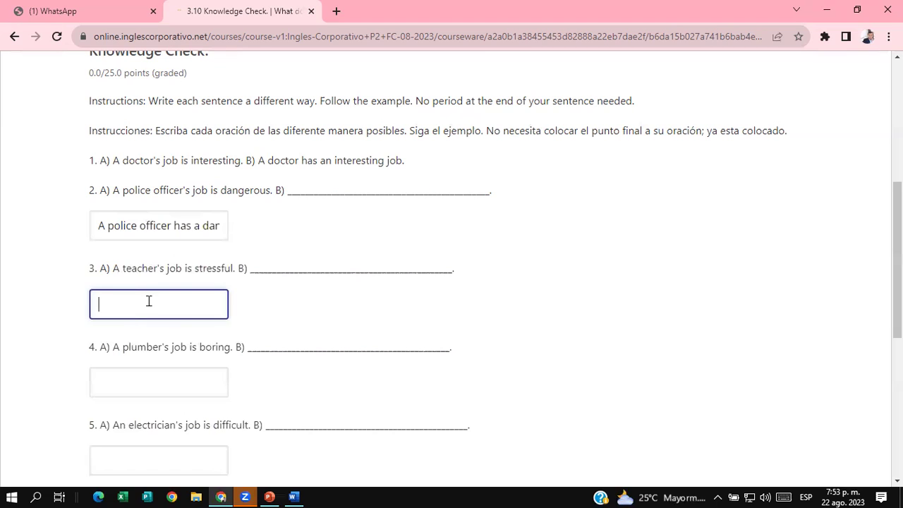
pyautogui.write('A teacher has a stre')
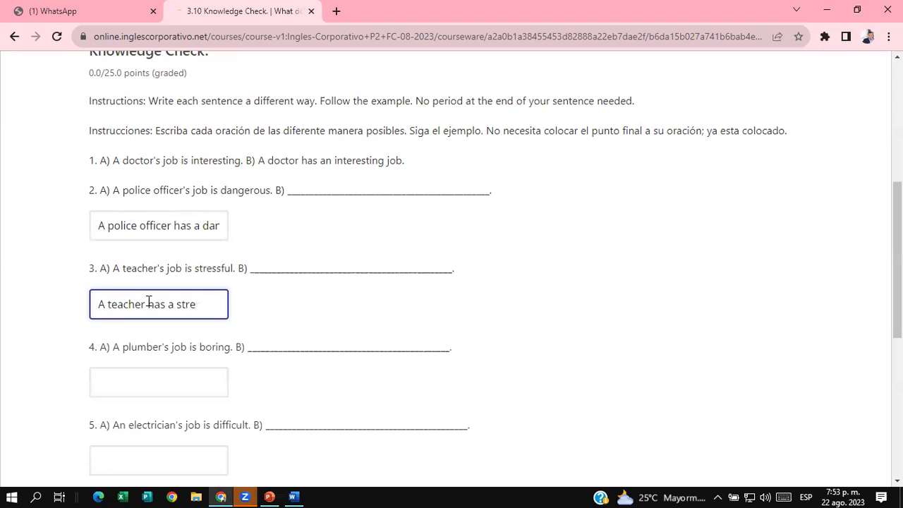
pyautogui.write('ssful ')
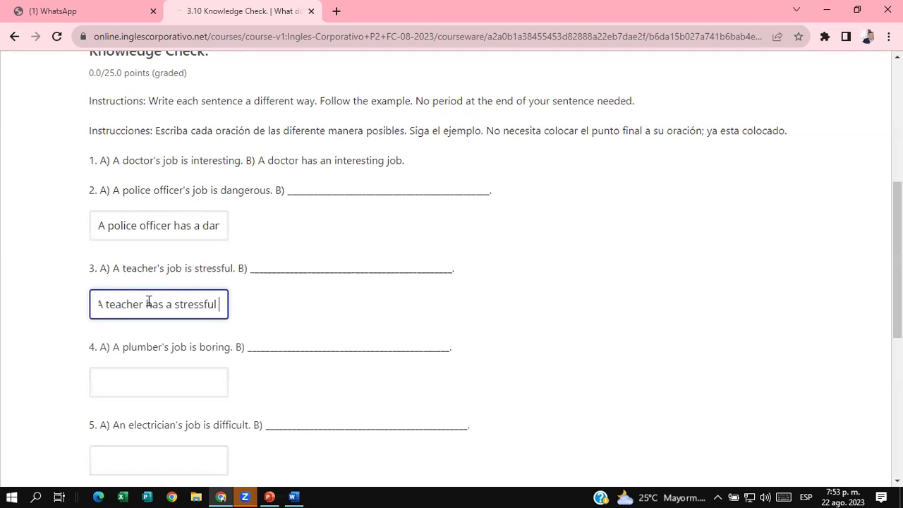
pyautogui.write('job')
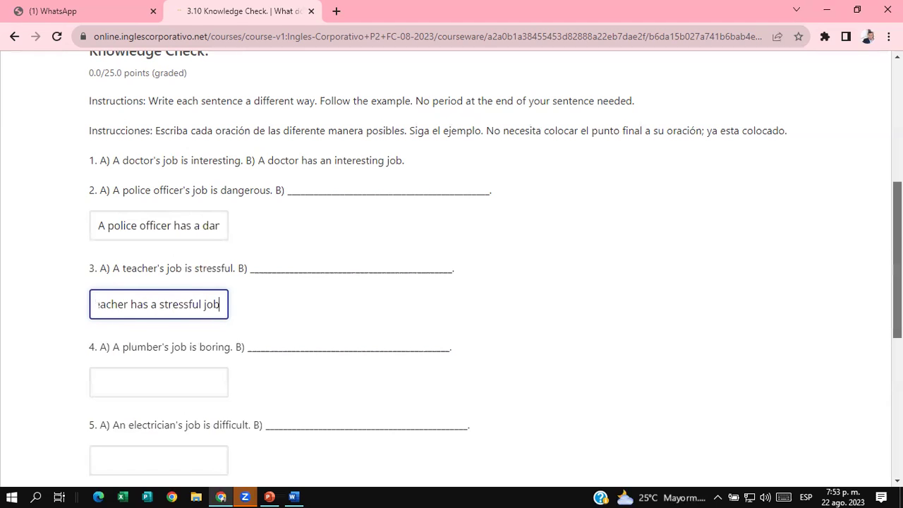
# Answer item 4 about the plumber with "A plumber has a boring job"
pyautogui.scroll(-2, 452, 282)
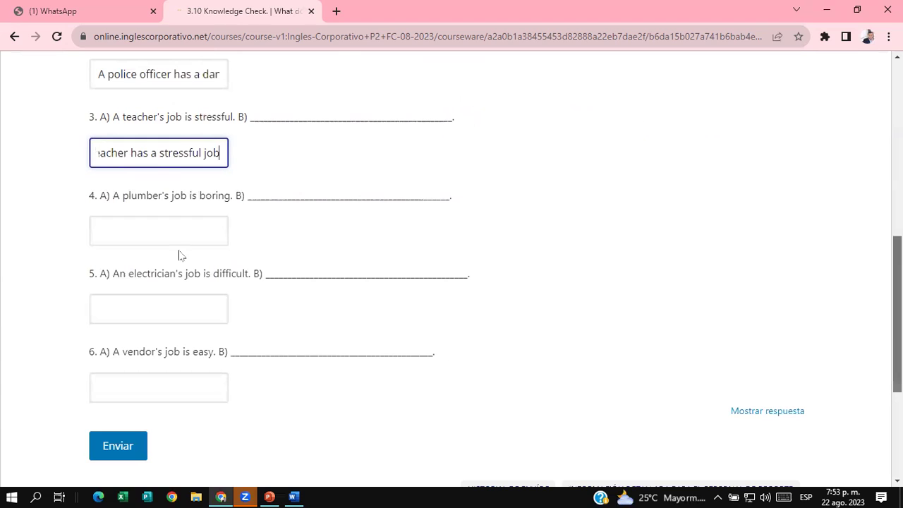
pyautogui.scroll(-1, 177, 202)
pyautogui.click(162, 203)
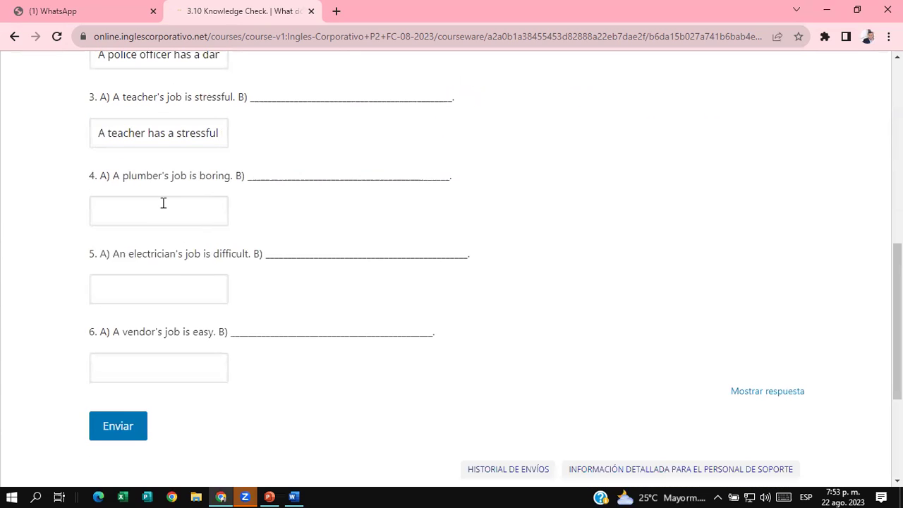
pyautogui.click(163, 203)
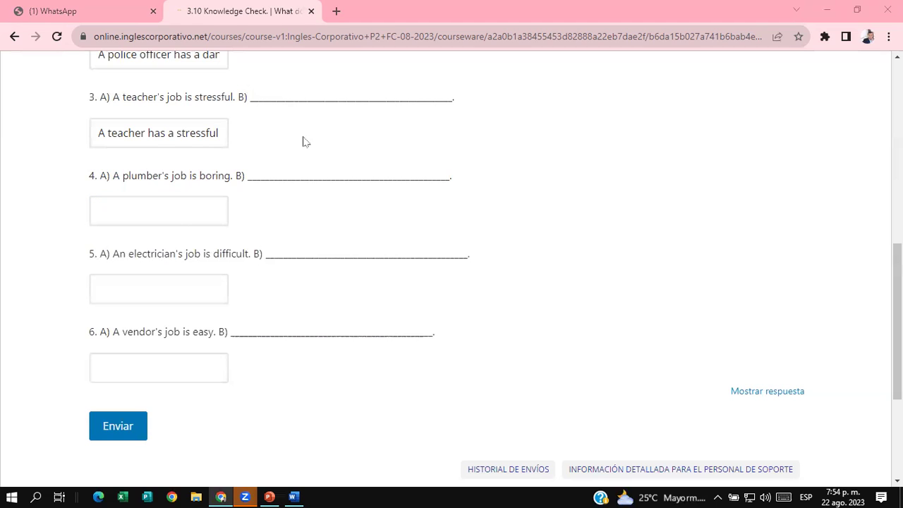
pyautogui.click(178, 217)
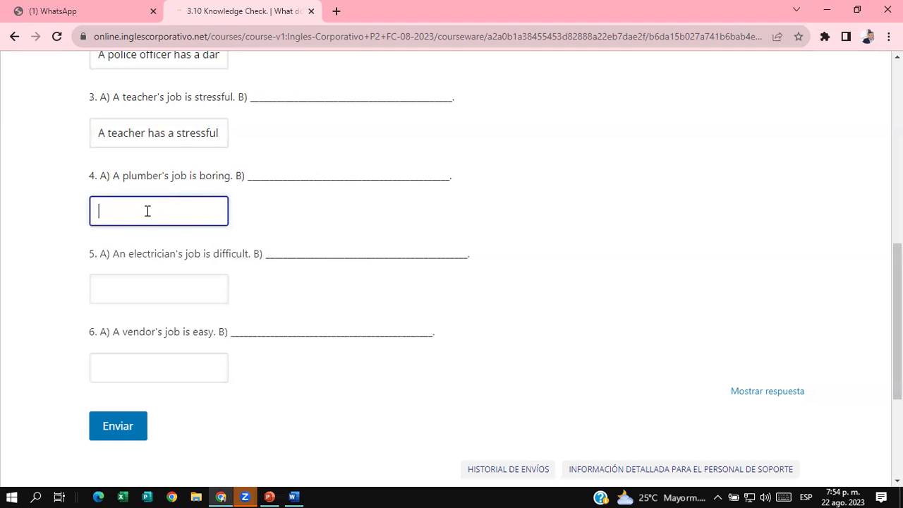
pyautogui.write('A plumber has a b')
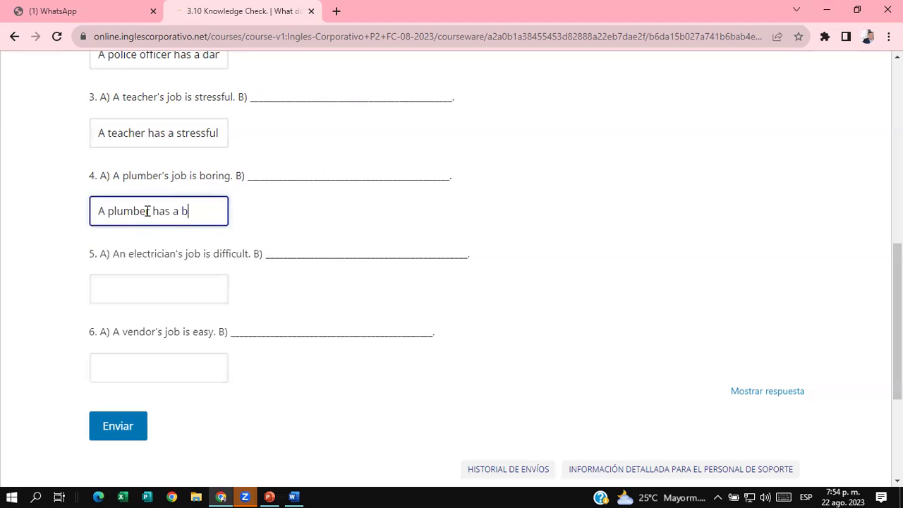
pyautogui.write('oring job')
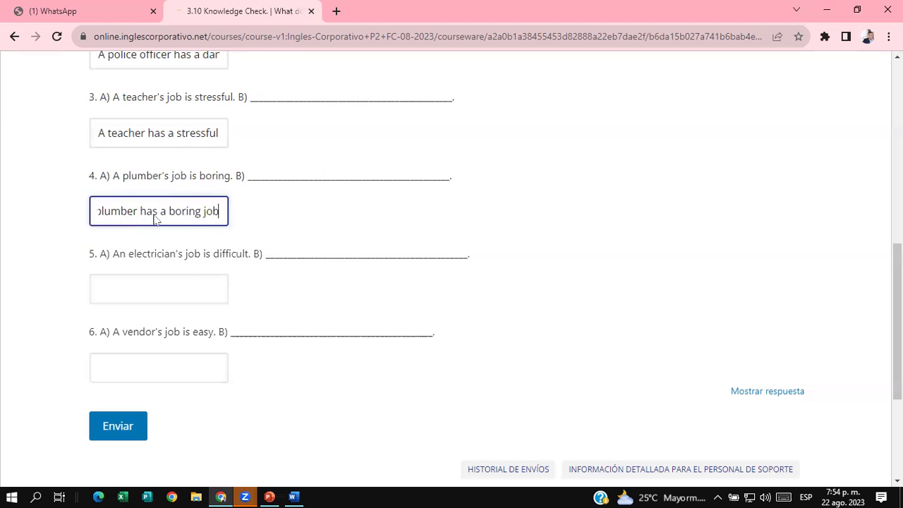
# Answer item 5 about the electrician with "An electrician has a difficult job"
pyautogui.click(138, 279)
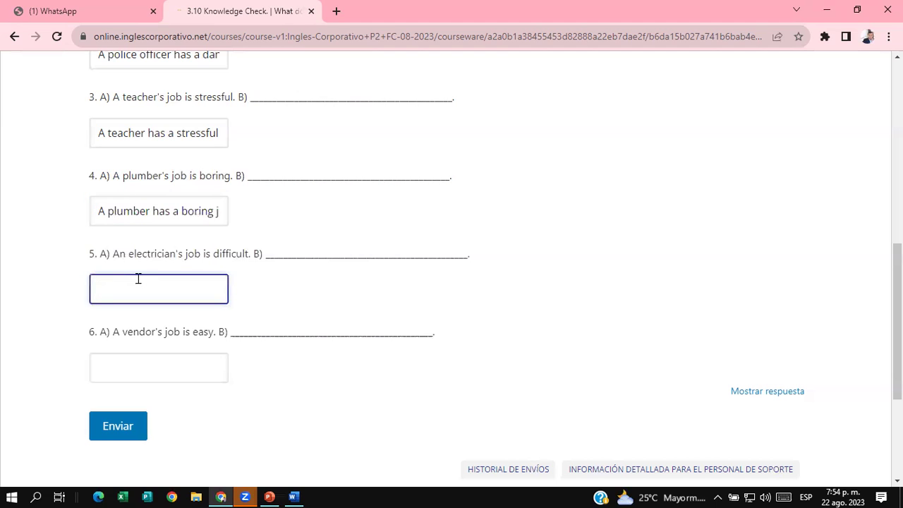
pyautogui.write('An electrician has a d')
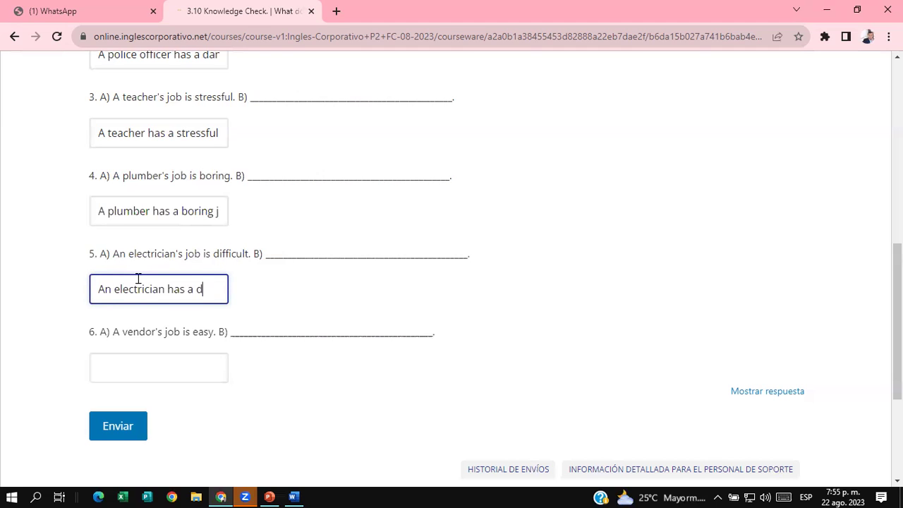
pyautogui.write('iffcu')
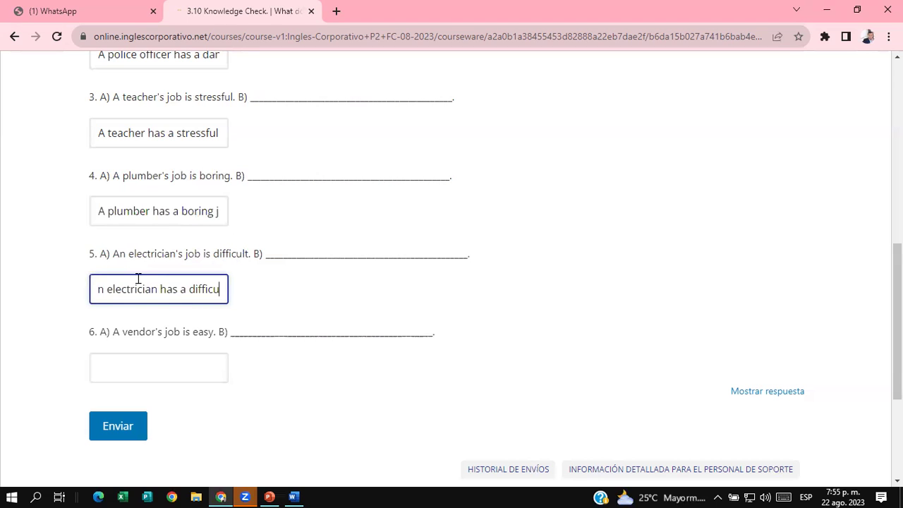
pyautogui.write('lt jo')
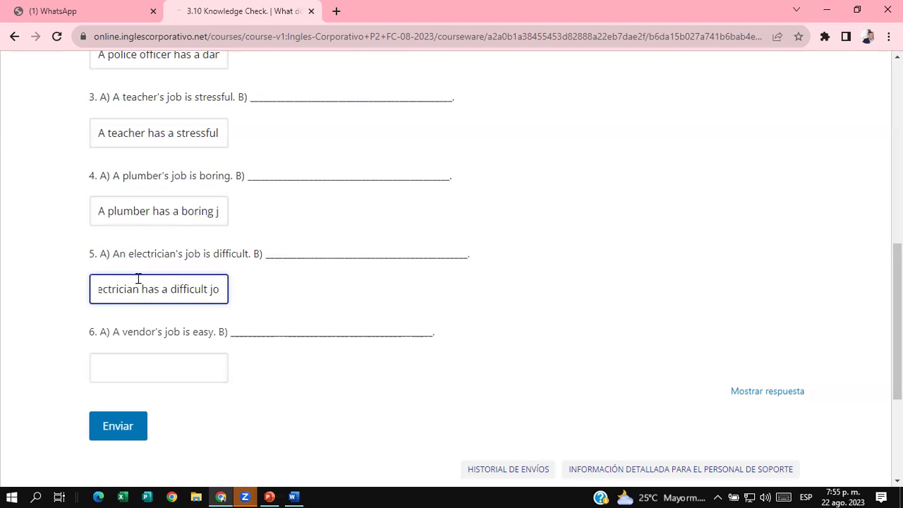
pyautogui.write('b')
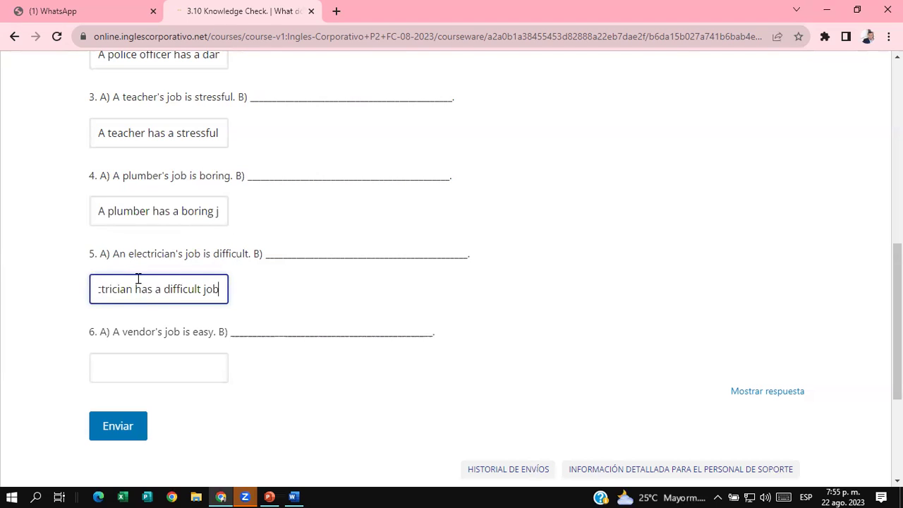
# Answer item 6 about the vendor with "A vendor has an easy job" and submit the Knowledge Check for grading
pyautogui.click(118, 360)
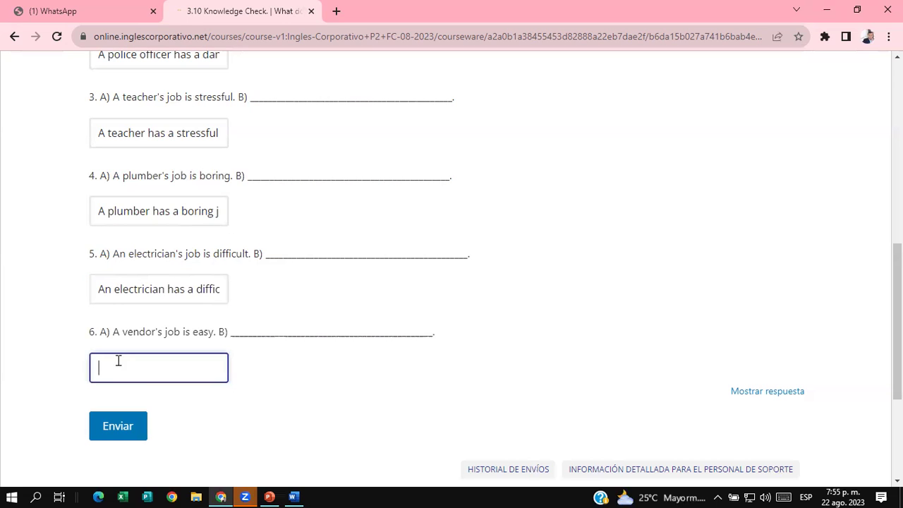
pyautogui.write('A vendor')
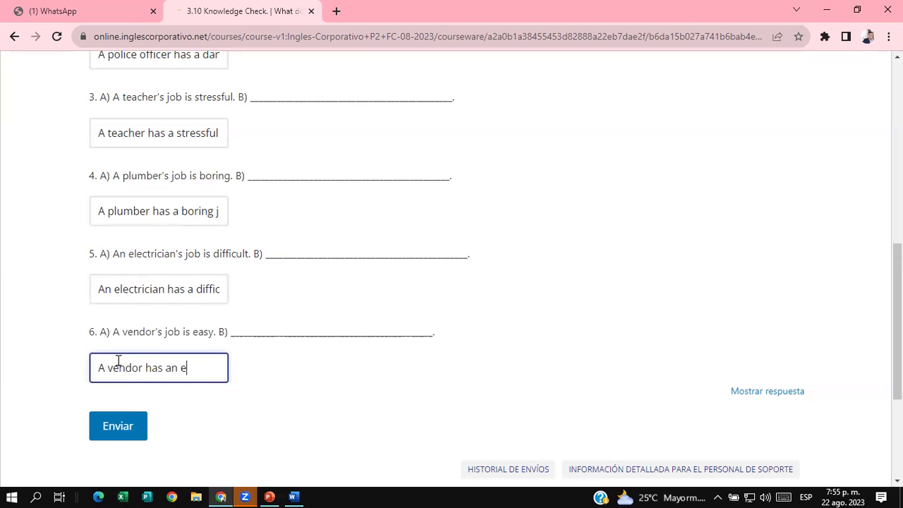
pyautogui.write('has an easy job')
pyautogui.click(118, 428)
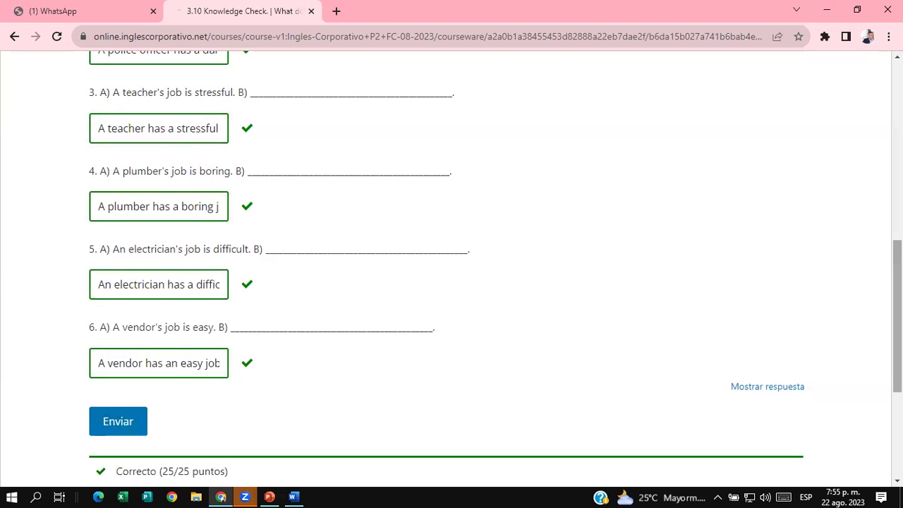
pyautogui.scroll(5, 451, 268)
pyautogui.scroll(2, 546, 163)
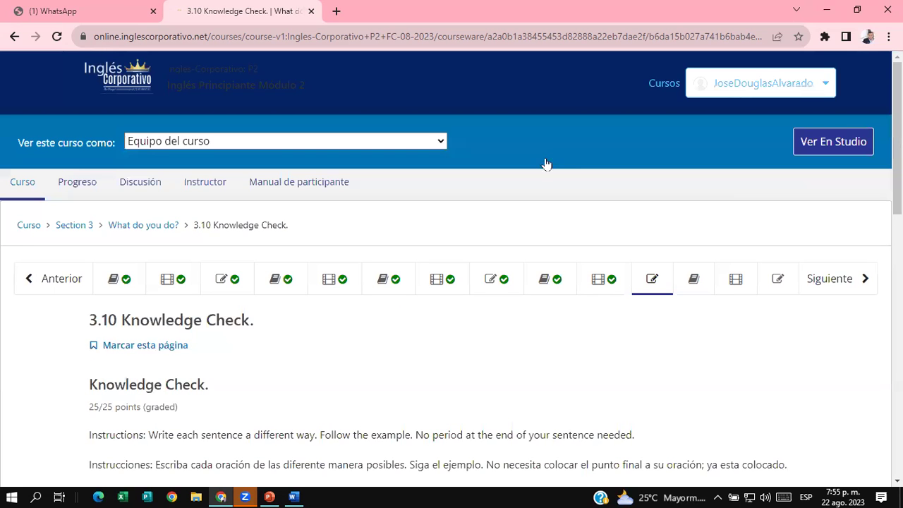